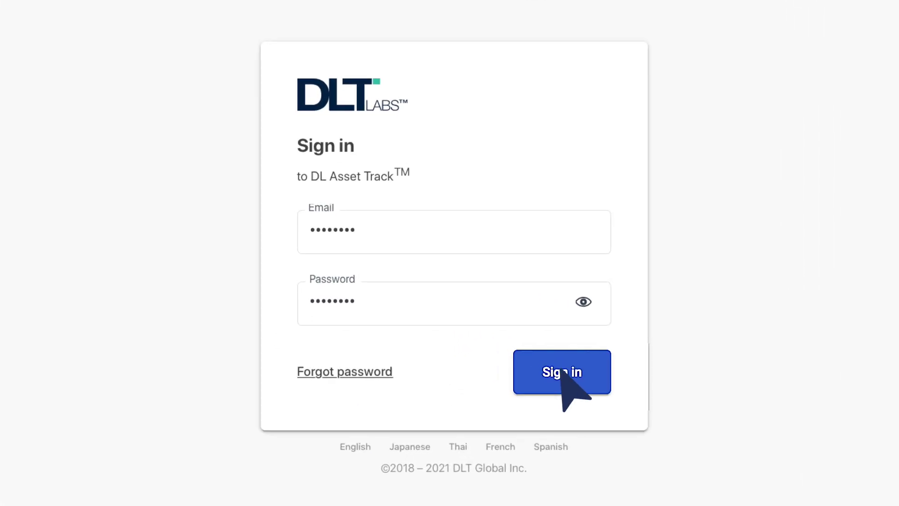
- Sign in to DL Asset Track with the entered credentials
click(561, 365)
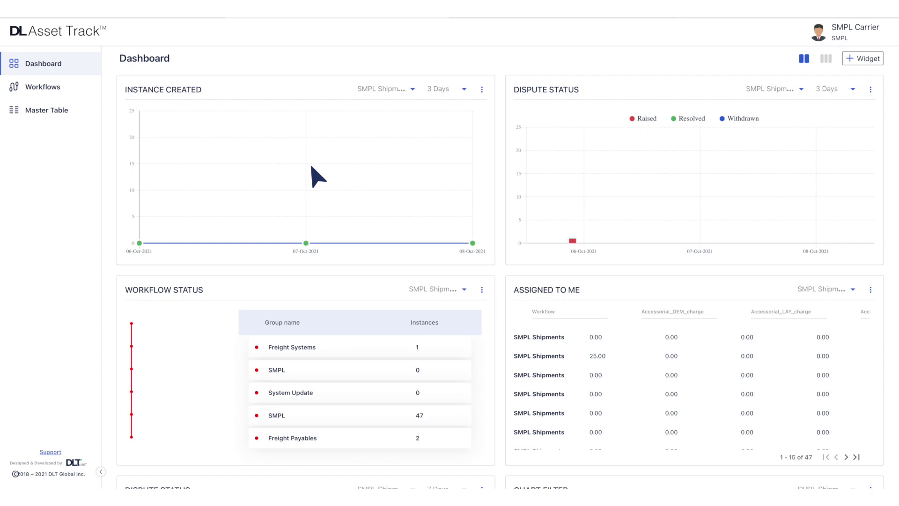
- Open load 8305534's details from the SMPL Shipments workflow and show its timeline
click(77, 87)
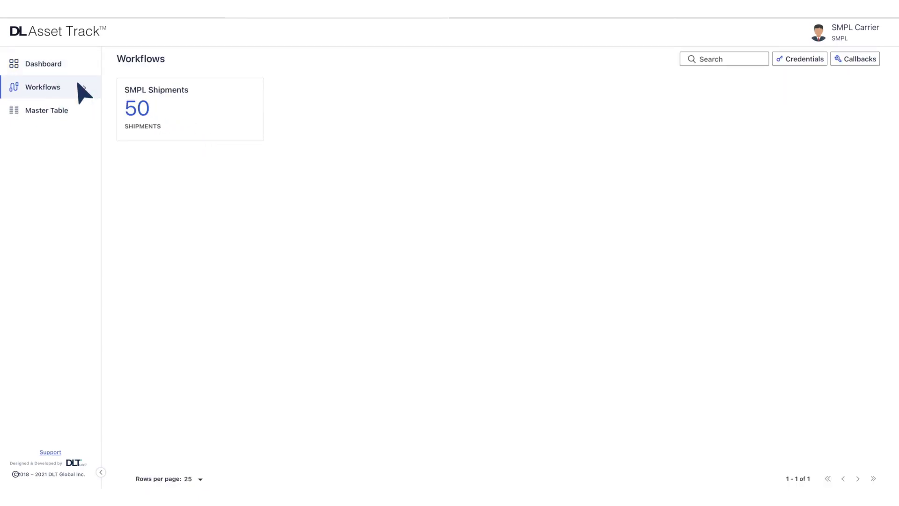
click(225, 114)
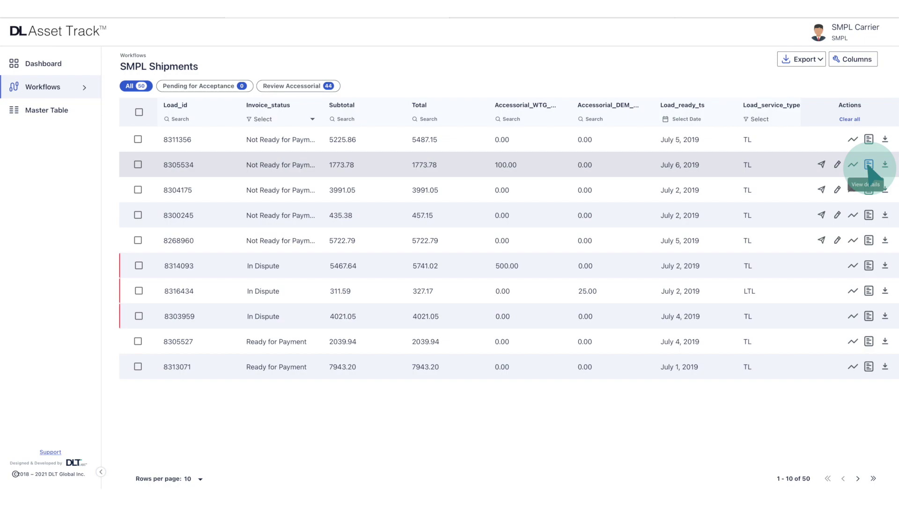
click(869, 164)
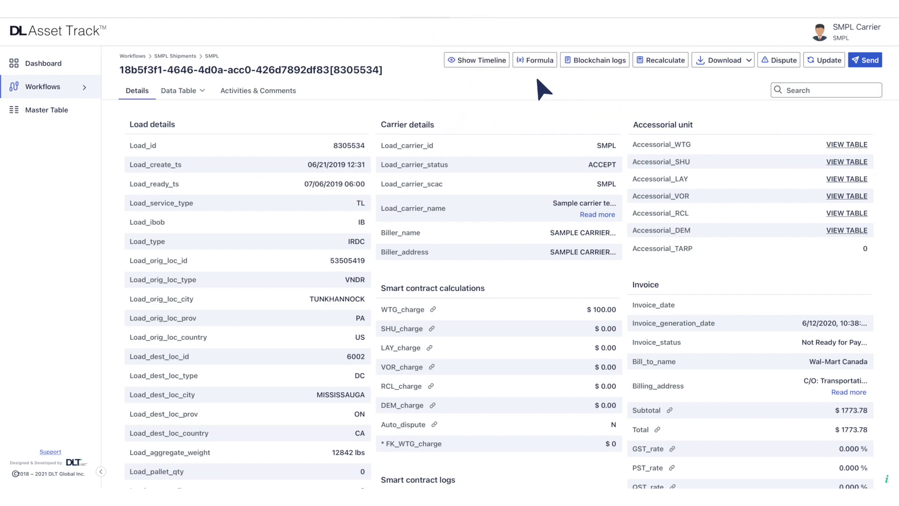
click(477, 60)
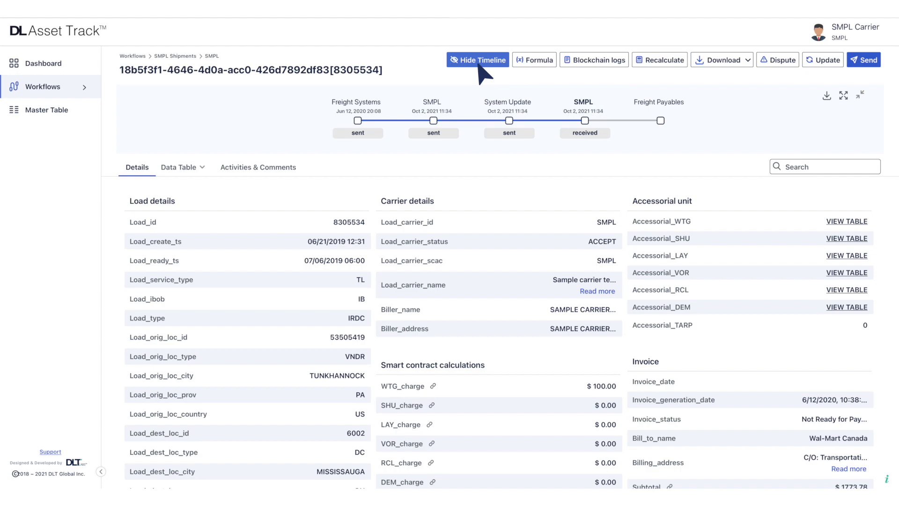
scroll(483, 72, down, 4)
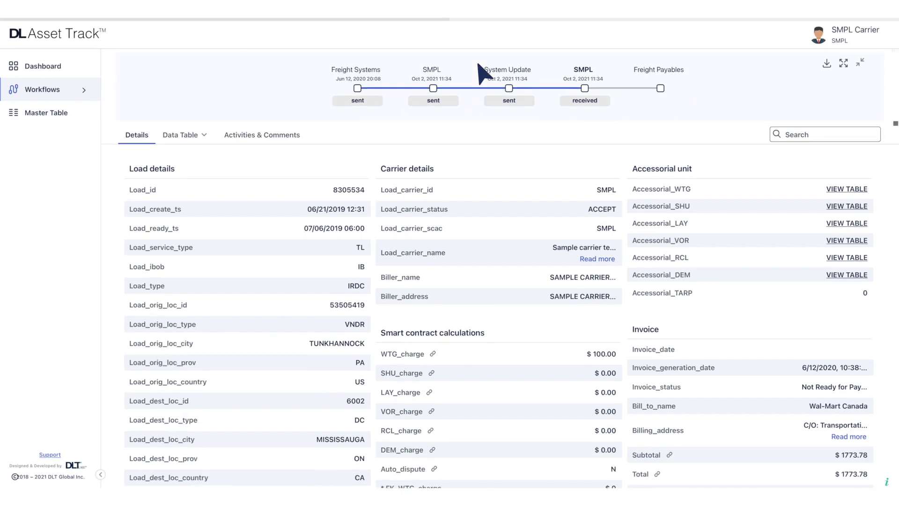
scroll(483, 72, down, 4)
scroll(483, 72, down, 3)
scroll(483, 72, down, 3)
scroll(483, 72, down, 1)
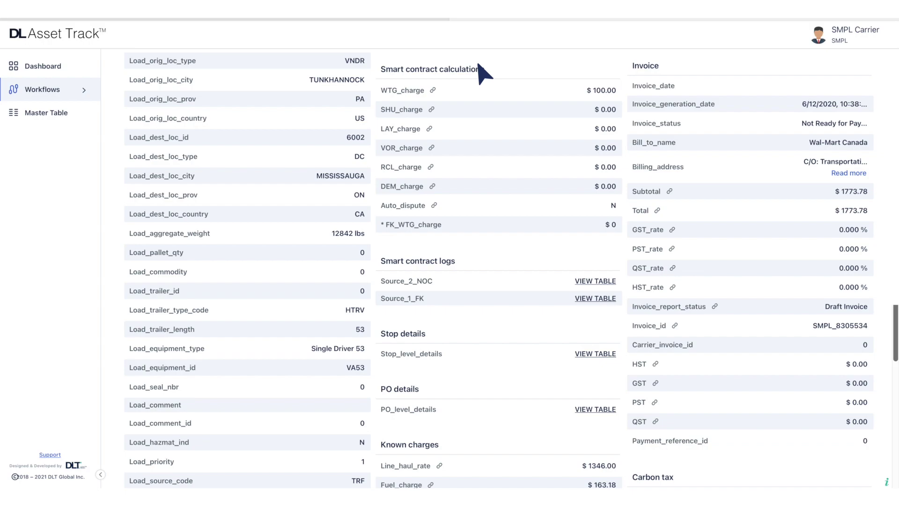
scroll(484, 72, down, 3)
scroll(485, 73, down, 2)
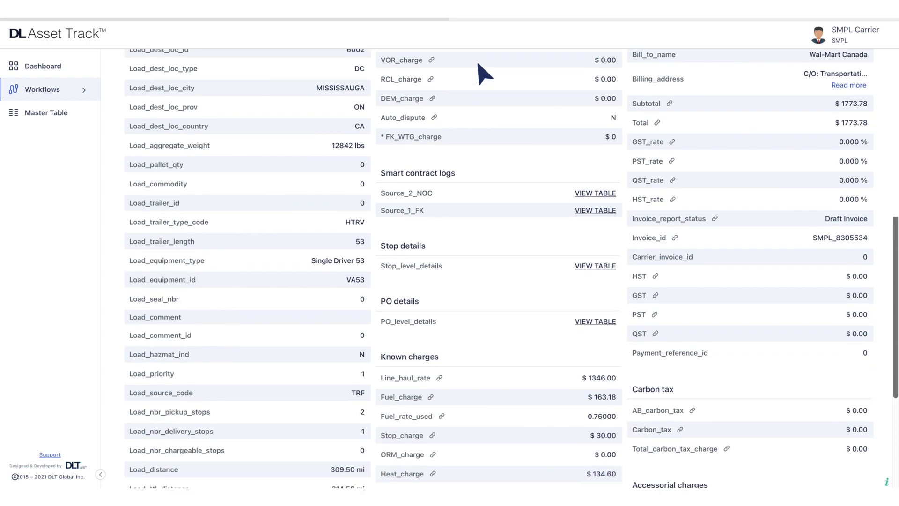
scroll(484, 72, down, 2)
scroll(484, 73, down, 2)
scroll(484, 73, down, 1)
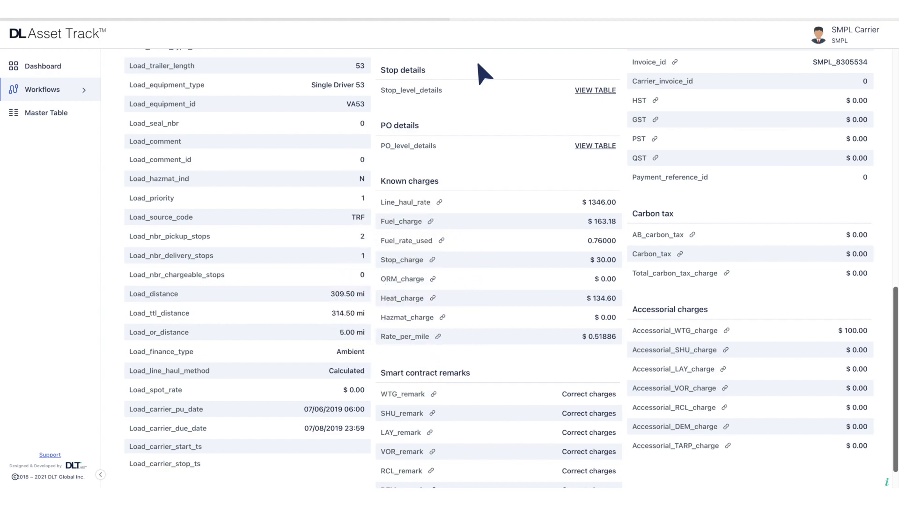
scroll(484, 74, down, 1)
scroll(484, 73, down, 1)
scroll(483, 73, down, 1)
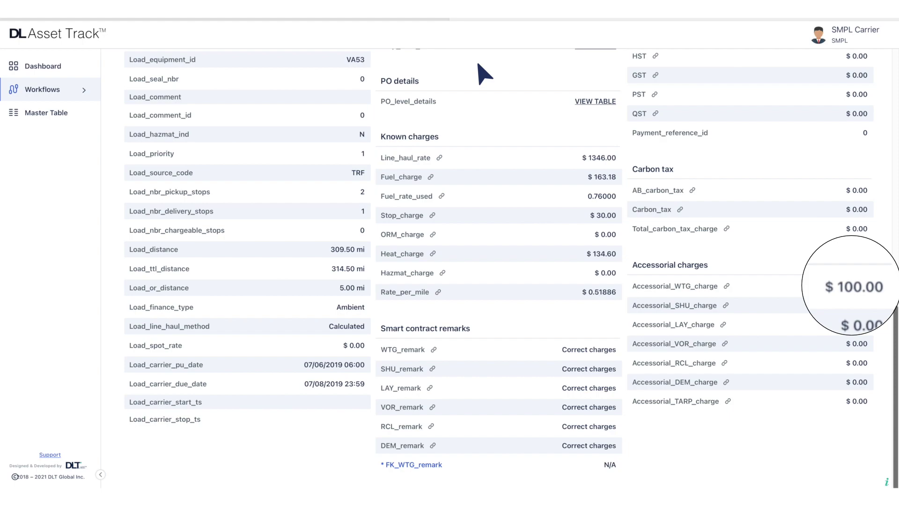
scroll(483, 73, up, 10)
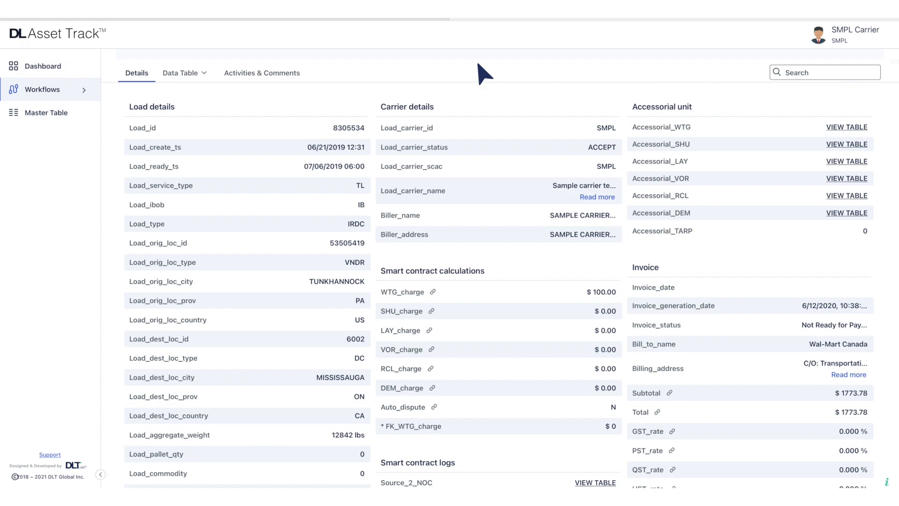
scroll(484, 73, down, 2)
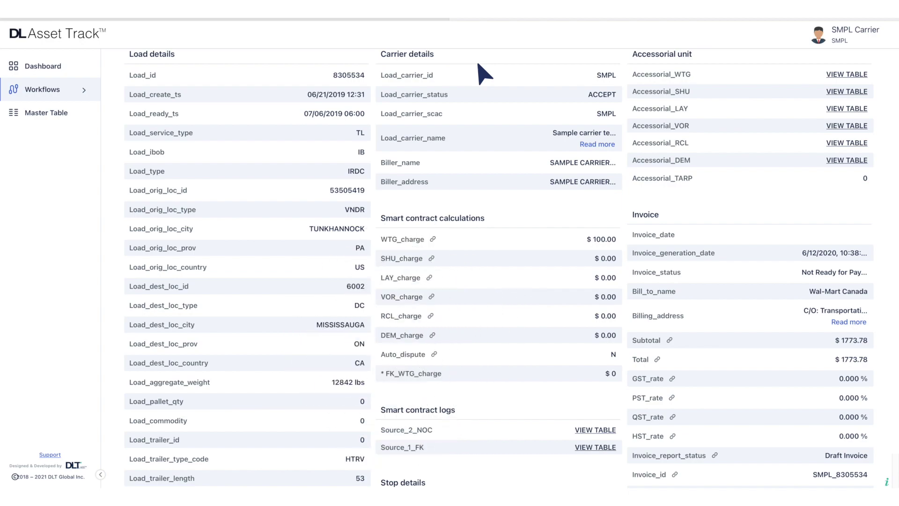
scroll(485, 73, down, 5)
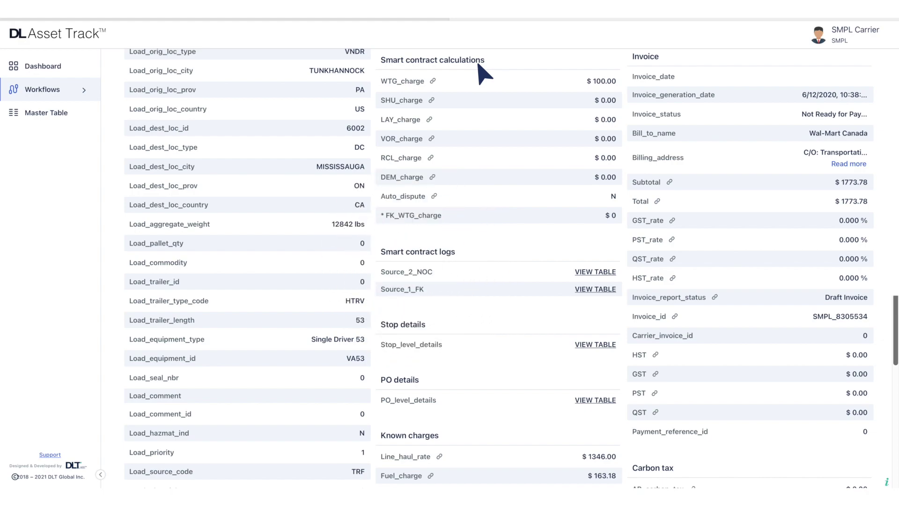
scroll(483, 71, up, 5)
scroll(483, 70, up, 5)
scroll(483, 71, up, 4)
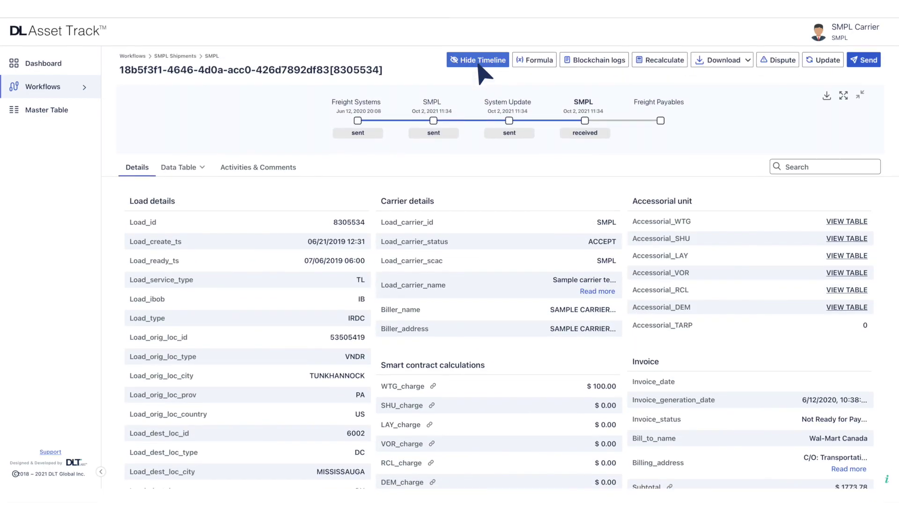
- Hide the workflow timeline on load 8305534's details page
click(477, 60)
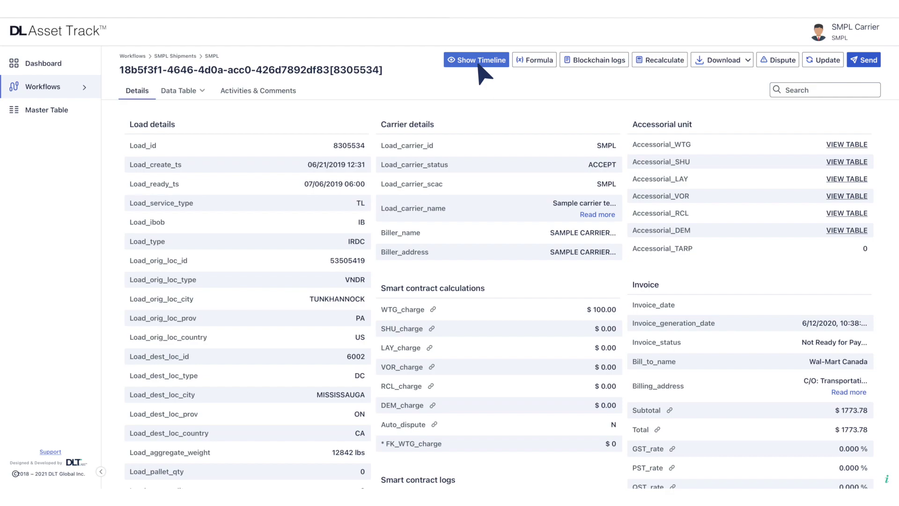
- Show load 8305534's Activities & Comments, then send it for payment
click(259, 92)
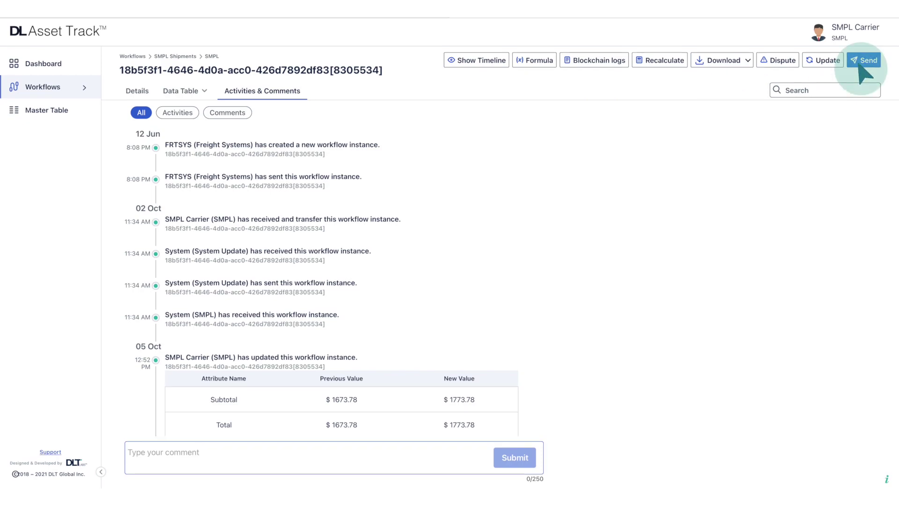
click(862, 61)
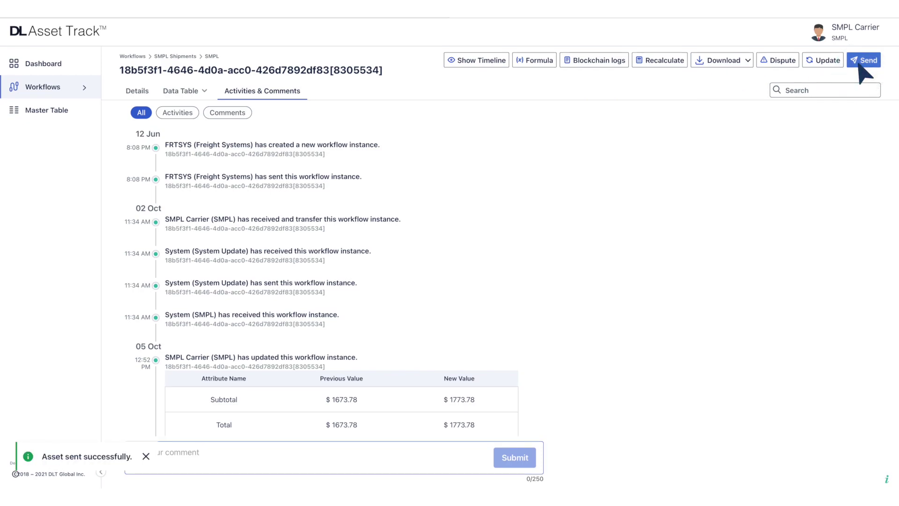